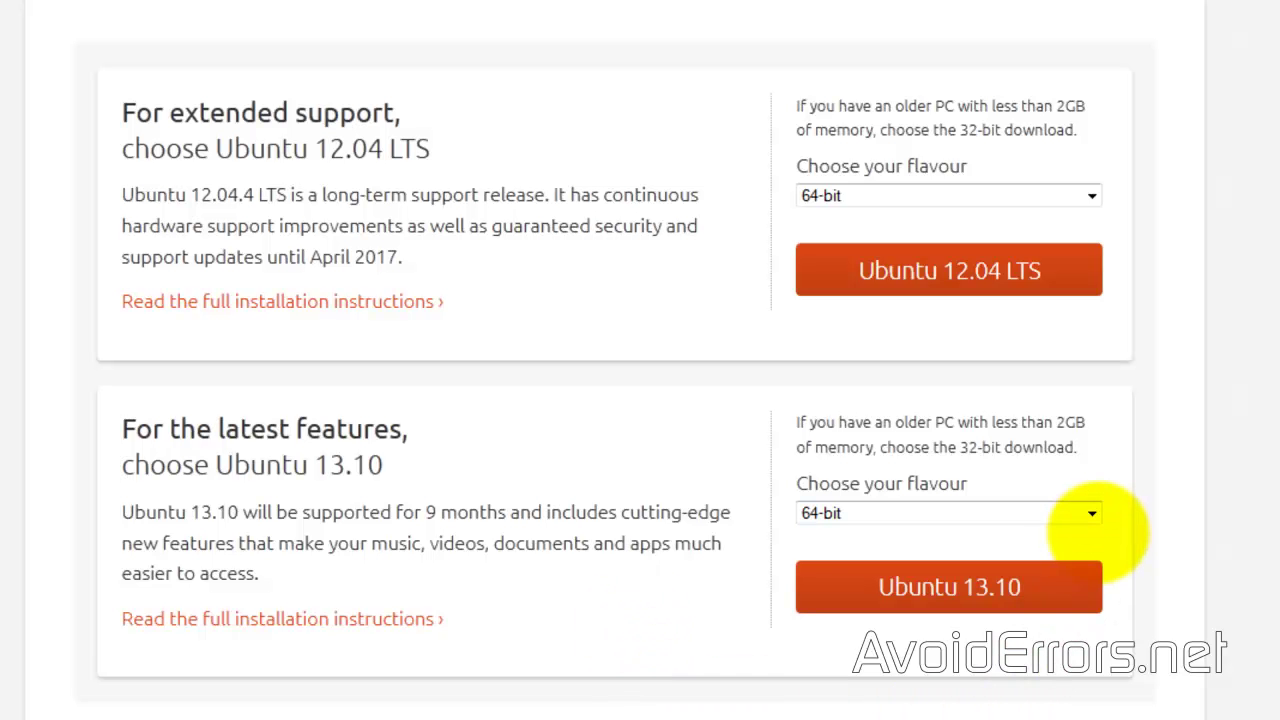
# Choose the 32-bit flavour of Ubuntu 13.10 and start burning the ubuntu-13.10-desktop-i386 disc image from Firefox Downloads.
pyautogui.click(1093, 513)
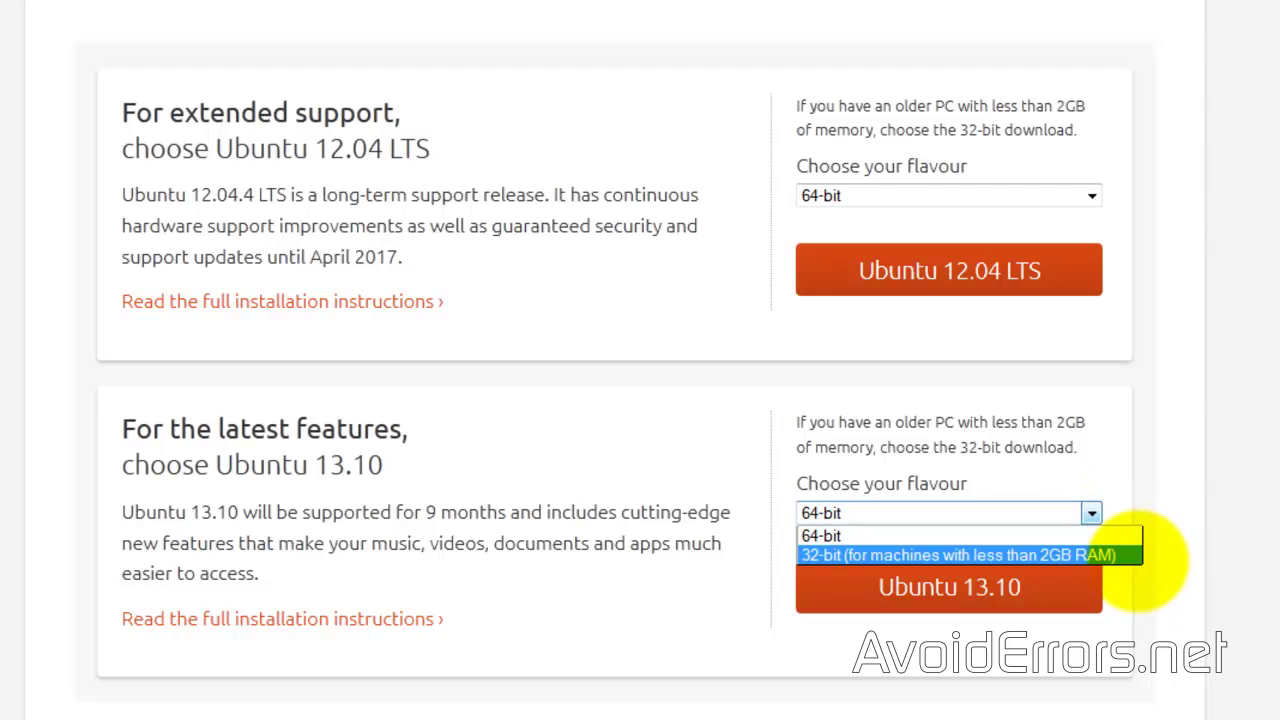
pyautogui.click(1135, 556)
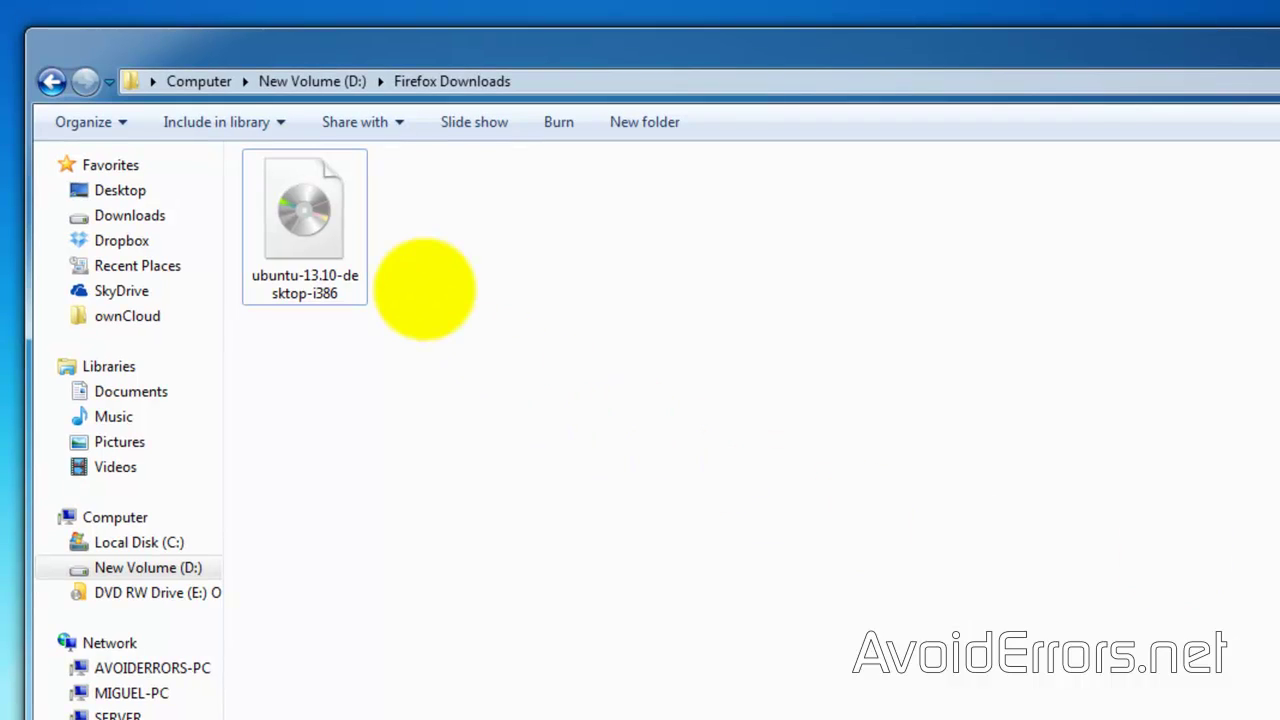
pyautogui.rightClick(305, 219)
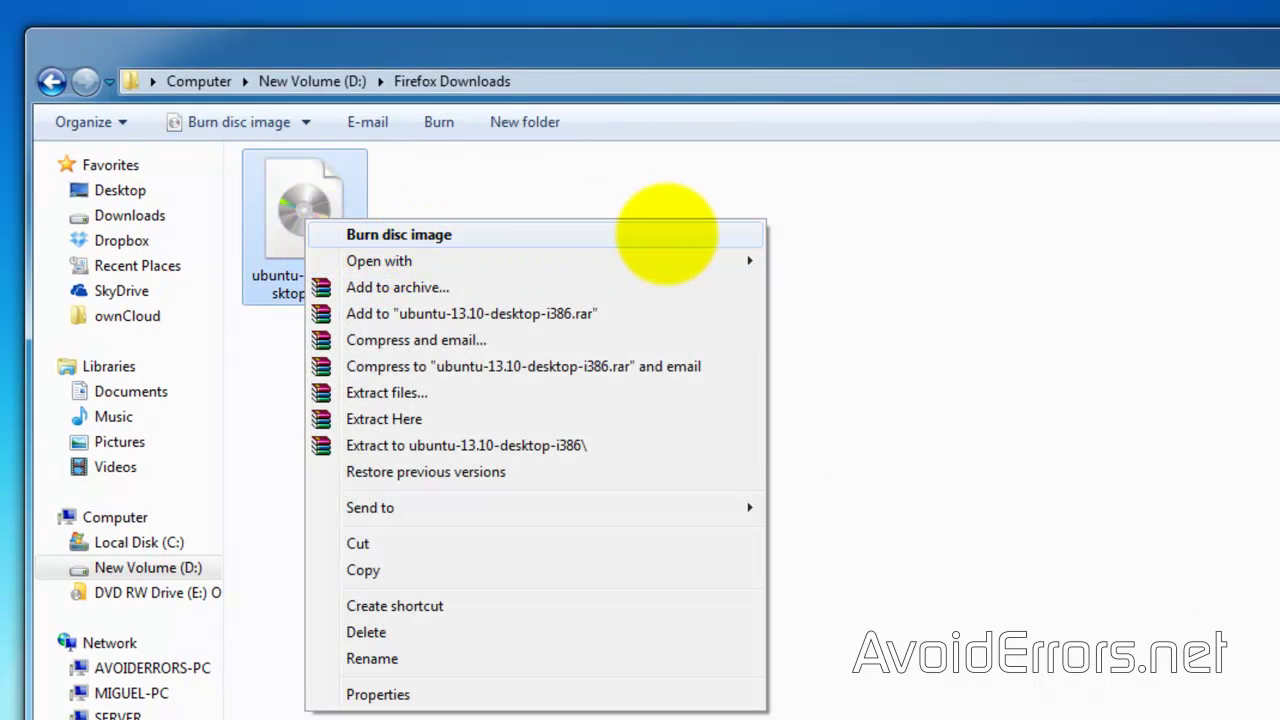
pyautogui.click(666, 234)
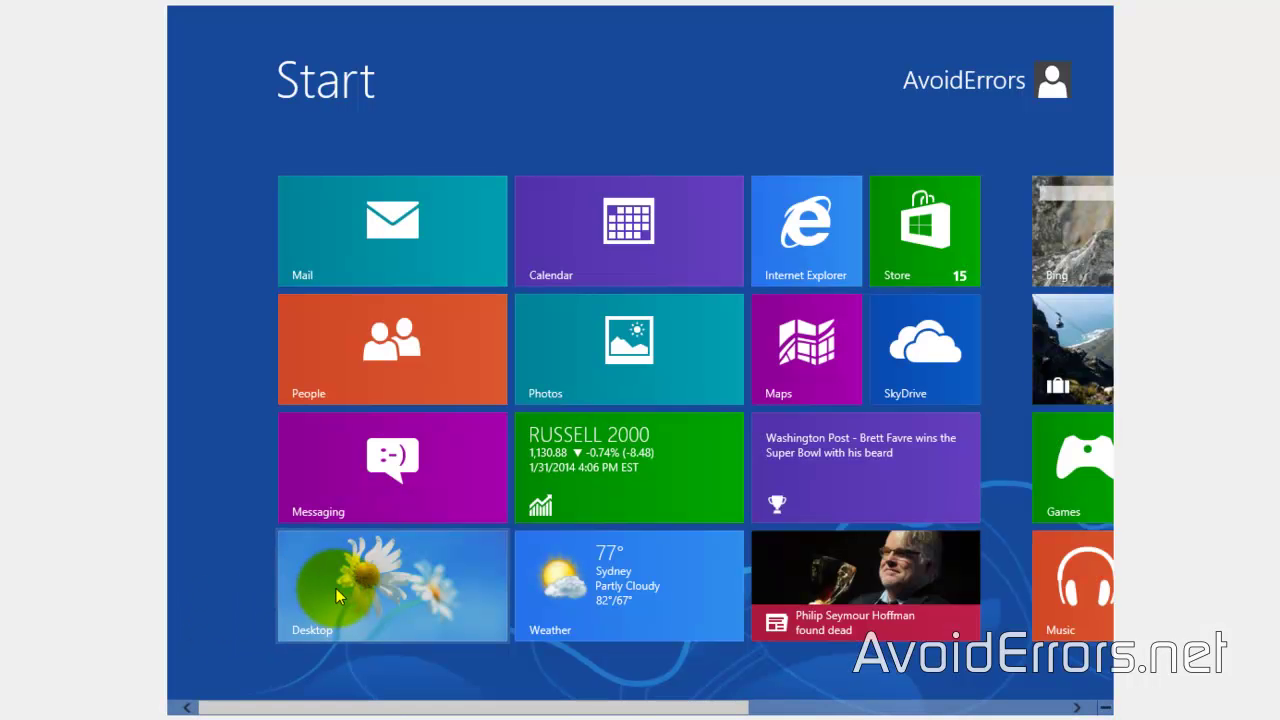
# Review the computer's disk partitions in Disk Management from the Windows 8 desktop and close Computer Management.
pyautogui.click(330, 600)
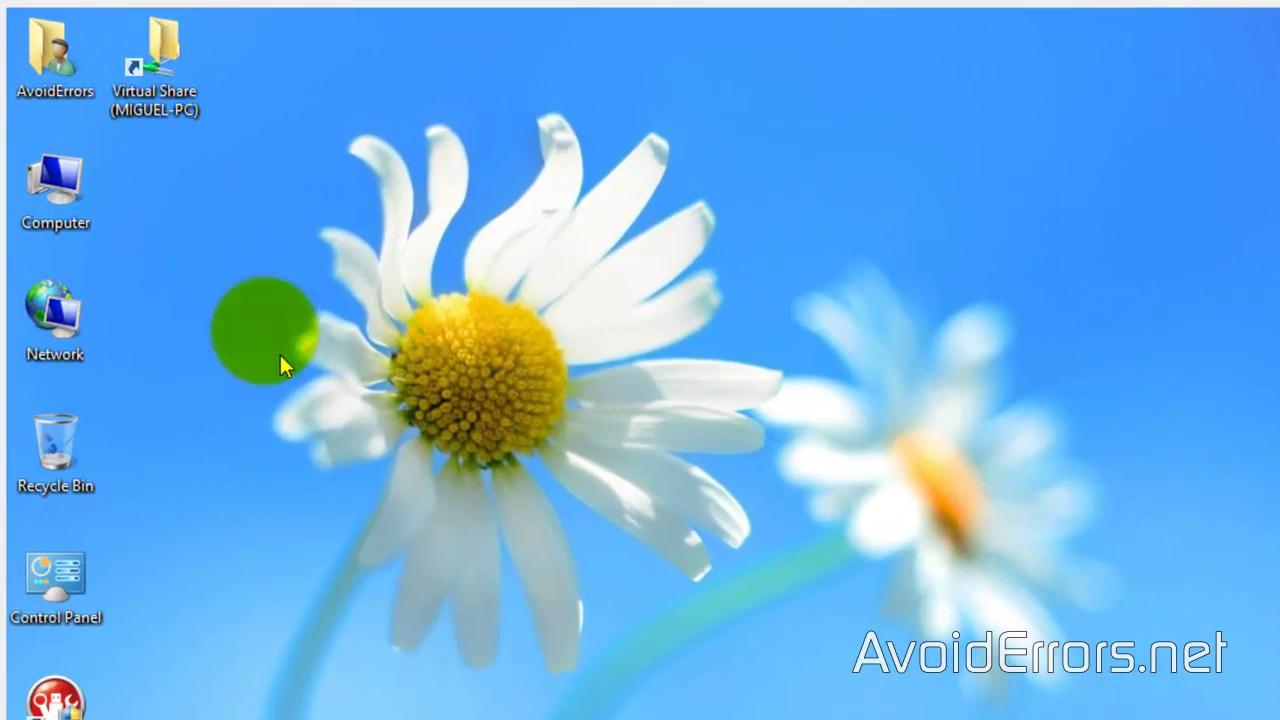
pyautogui.rightClick(75, 170)
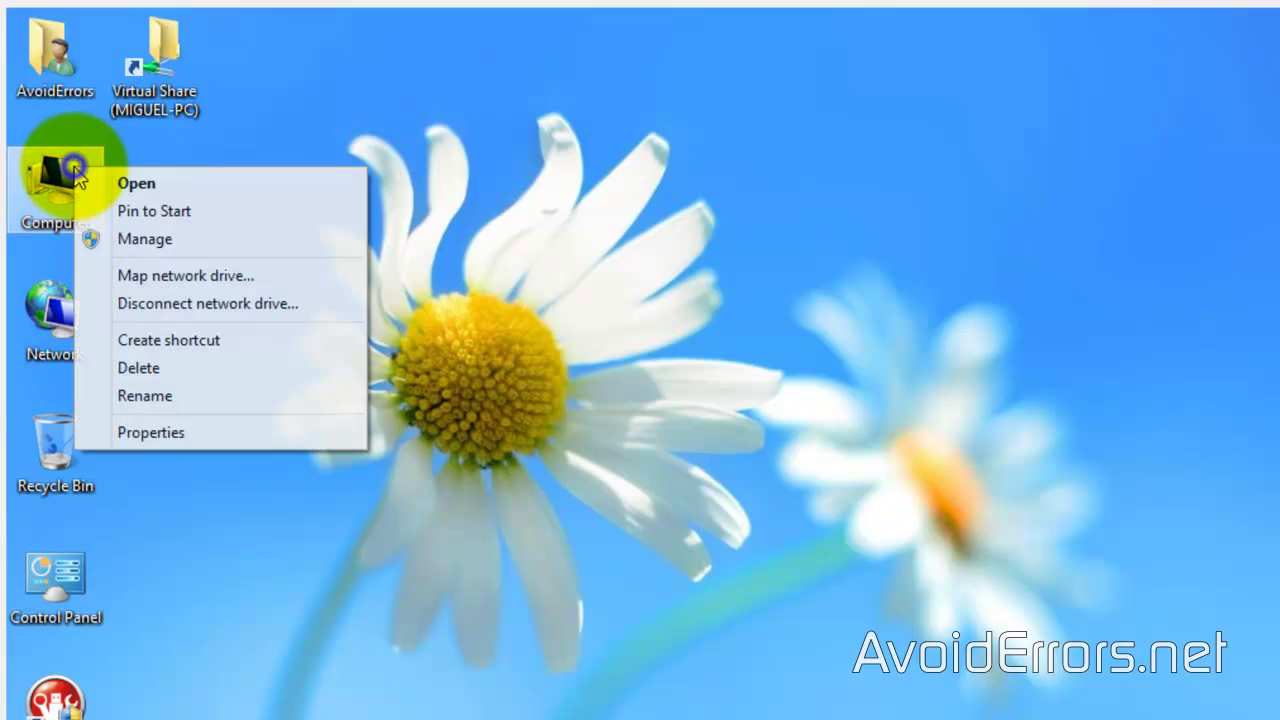
pyautogui.click(90, 239)
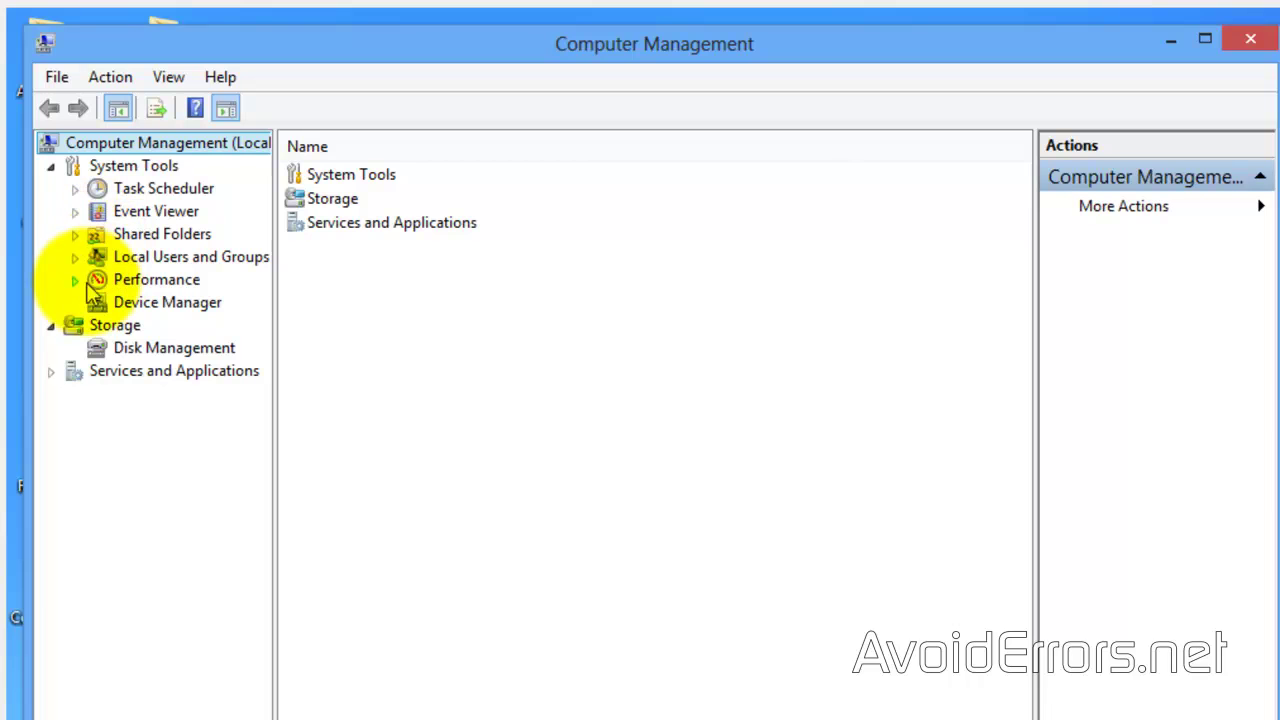
pyautogui.click(104, 349)
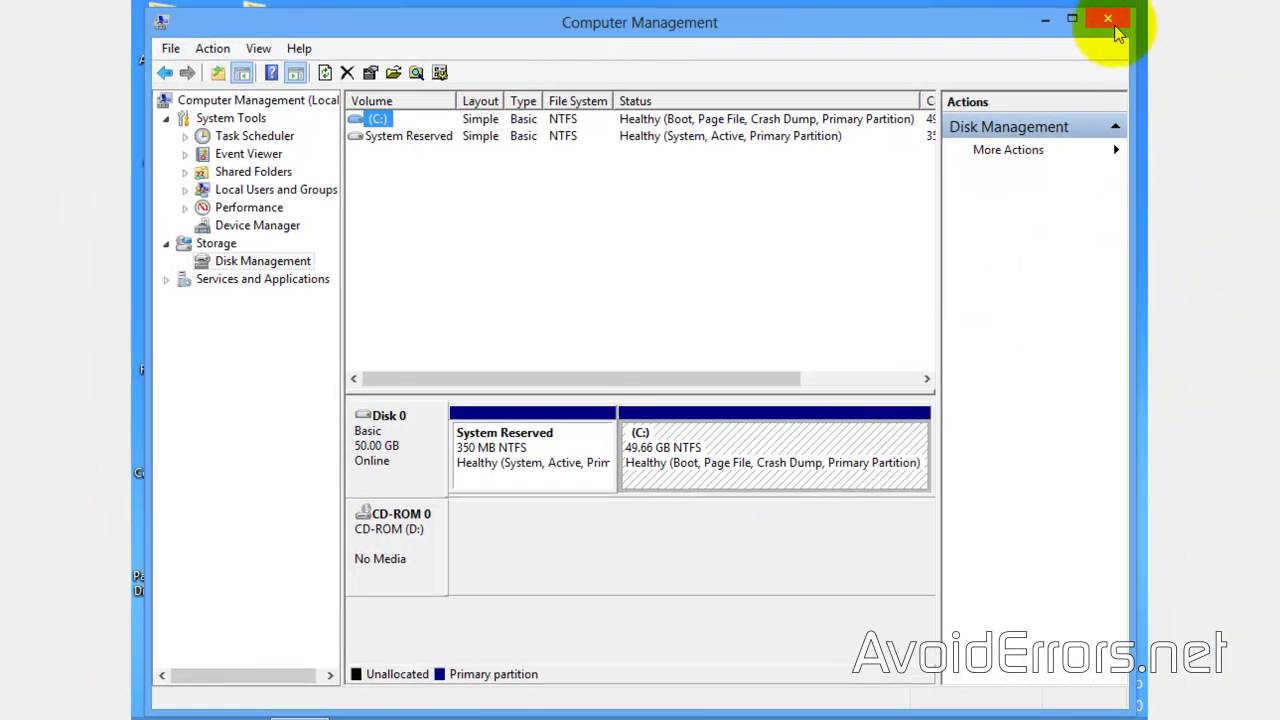
pyautogui.click(1108, 22)
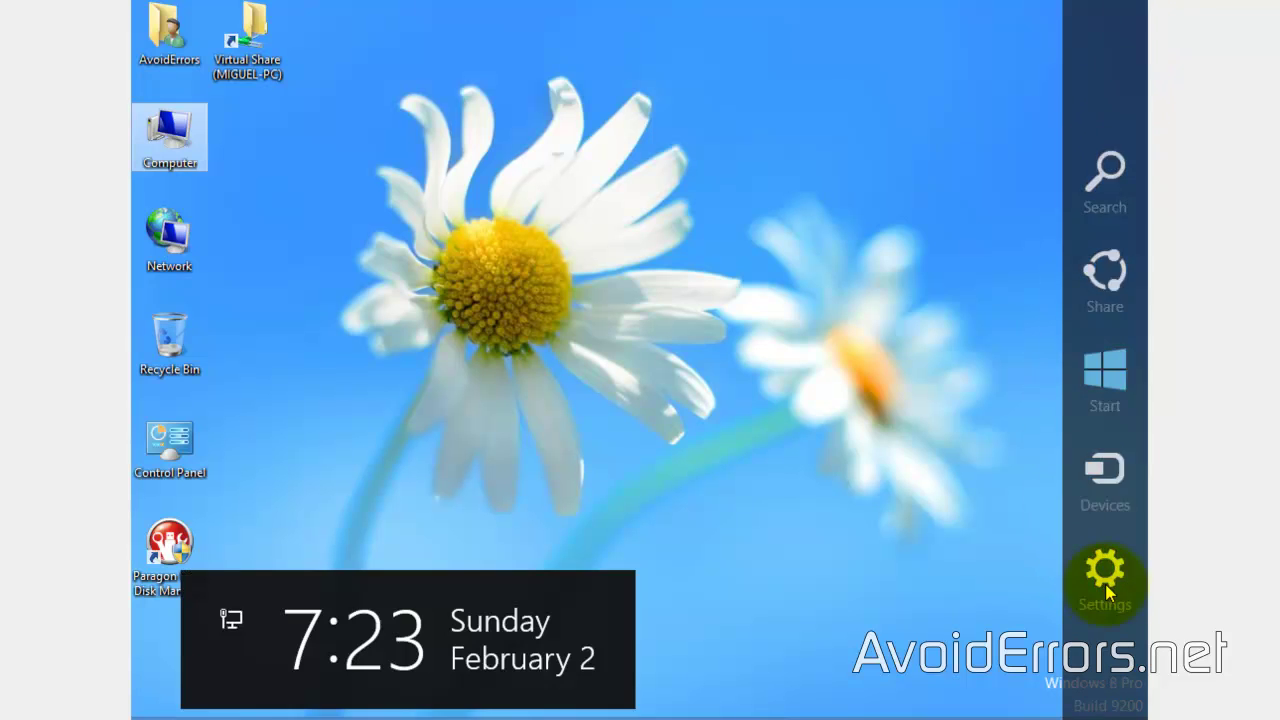
# Shut down the Windows 8 computer.
pyautogui.click(1104, 578)
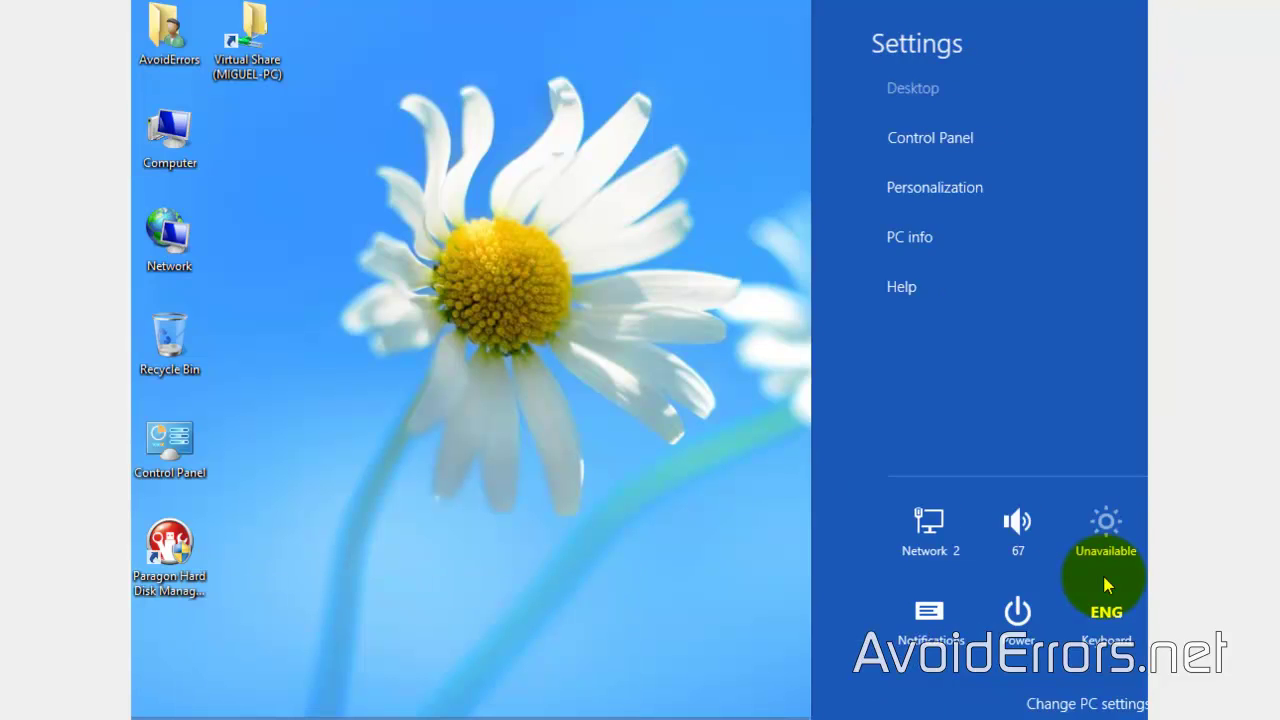
pyautogui.click(969, 622)
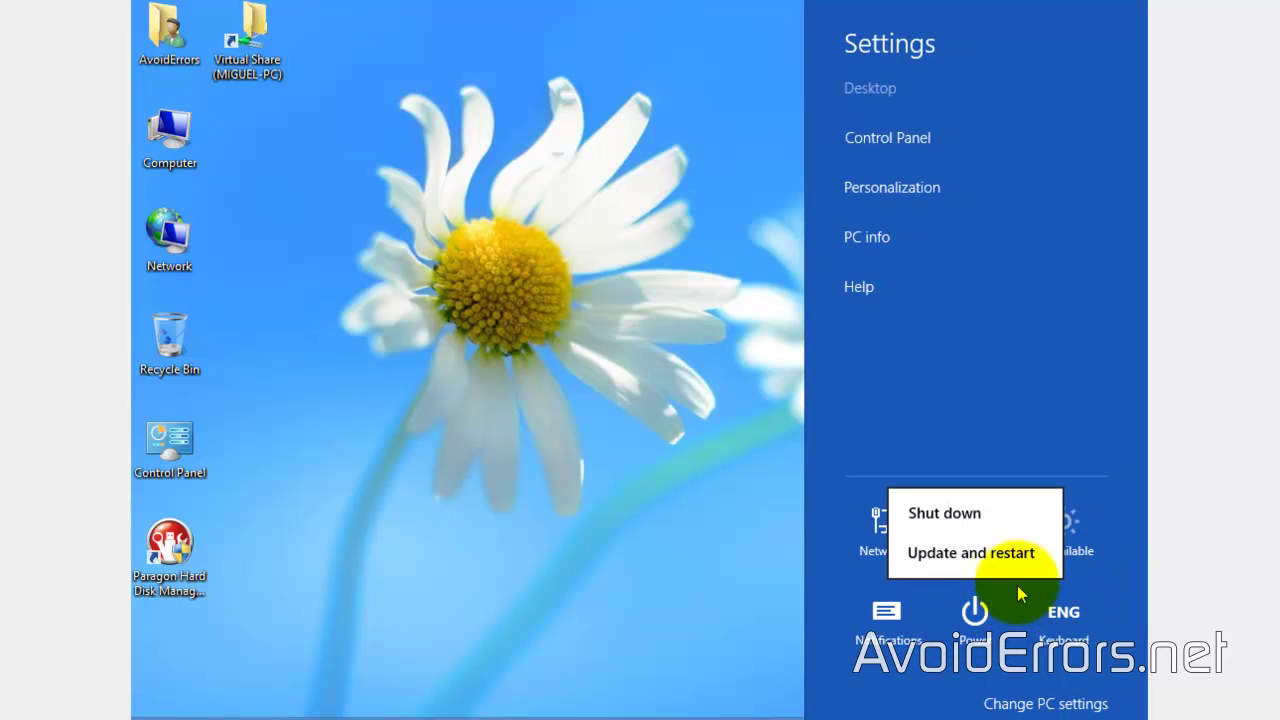
pyautogui.click(1007, 518)
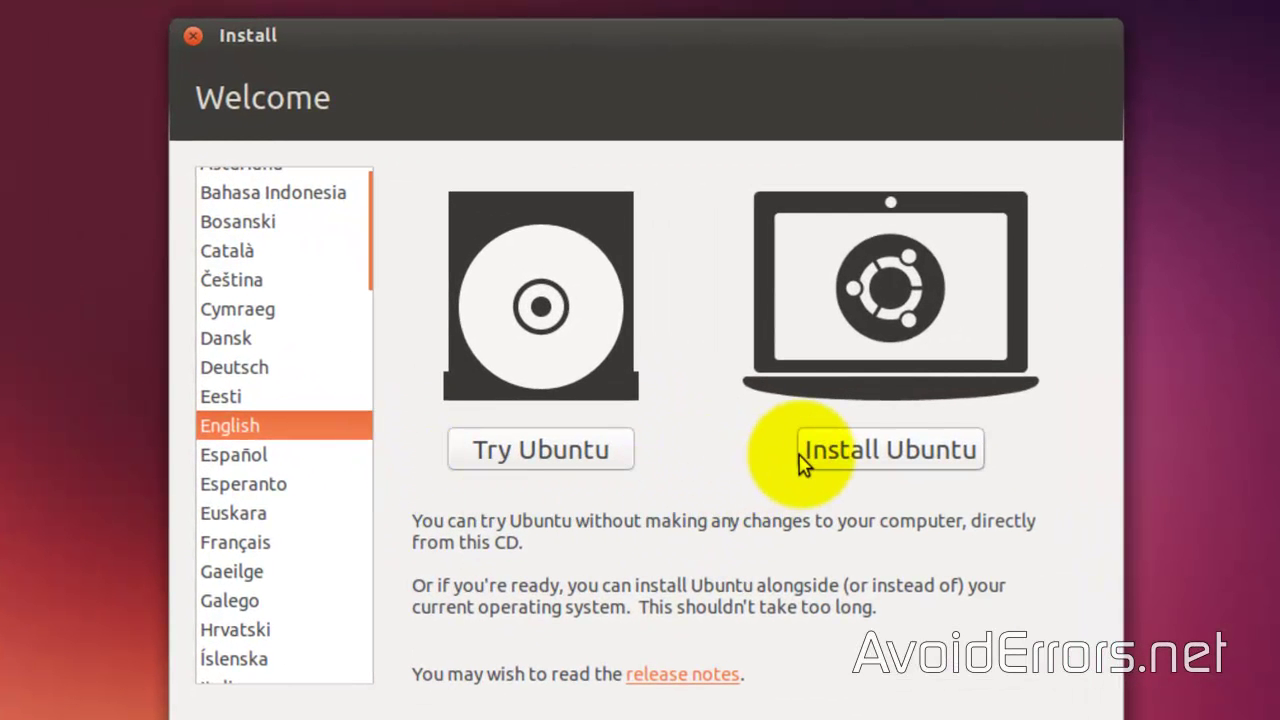
# Start installing Ubuntu in English without downloading updates or third-party software, and choose to install it alongside Windows 8.
pyautogui.click(806, 462)
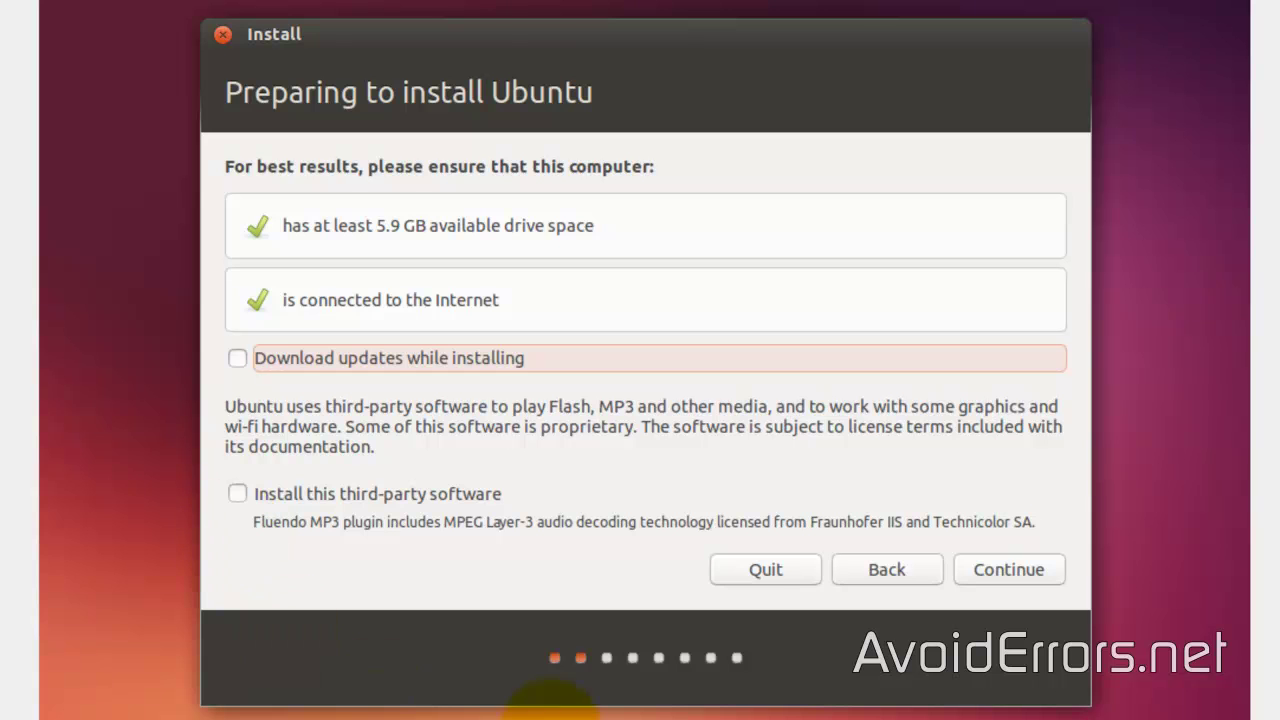
pyautogui.click(988, 567)
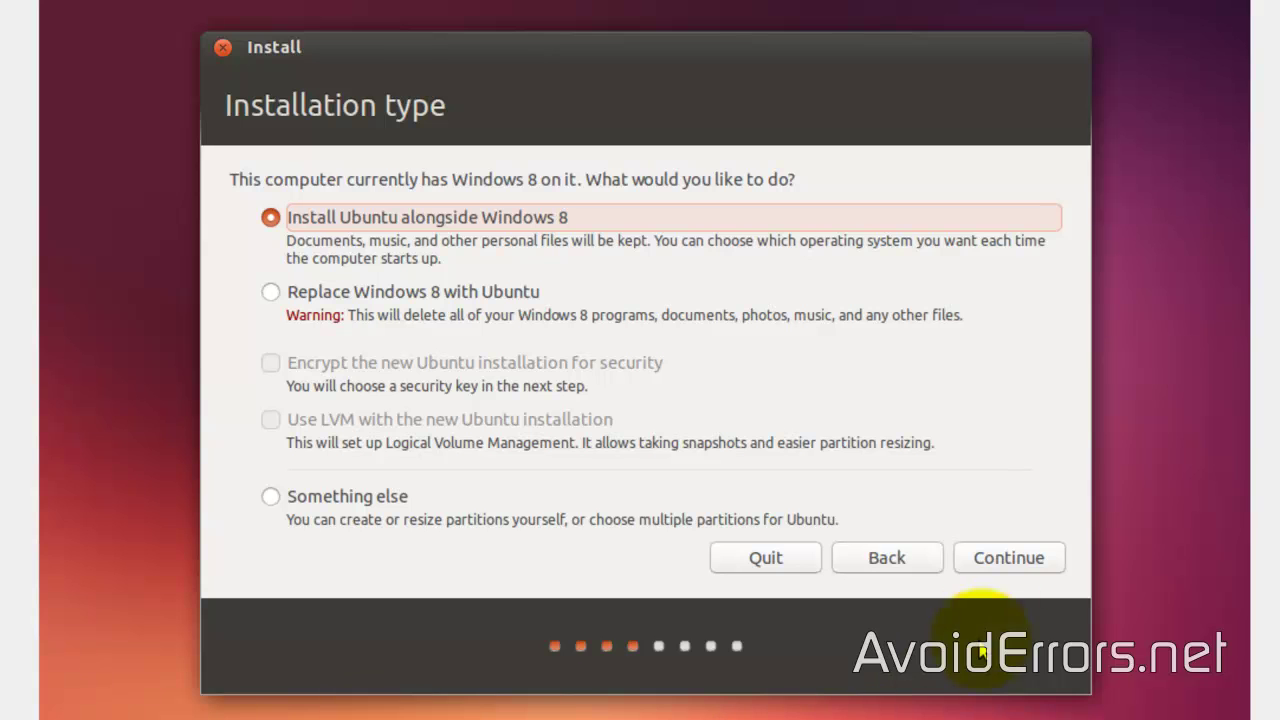
pyautogui.click(1005, 564)
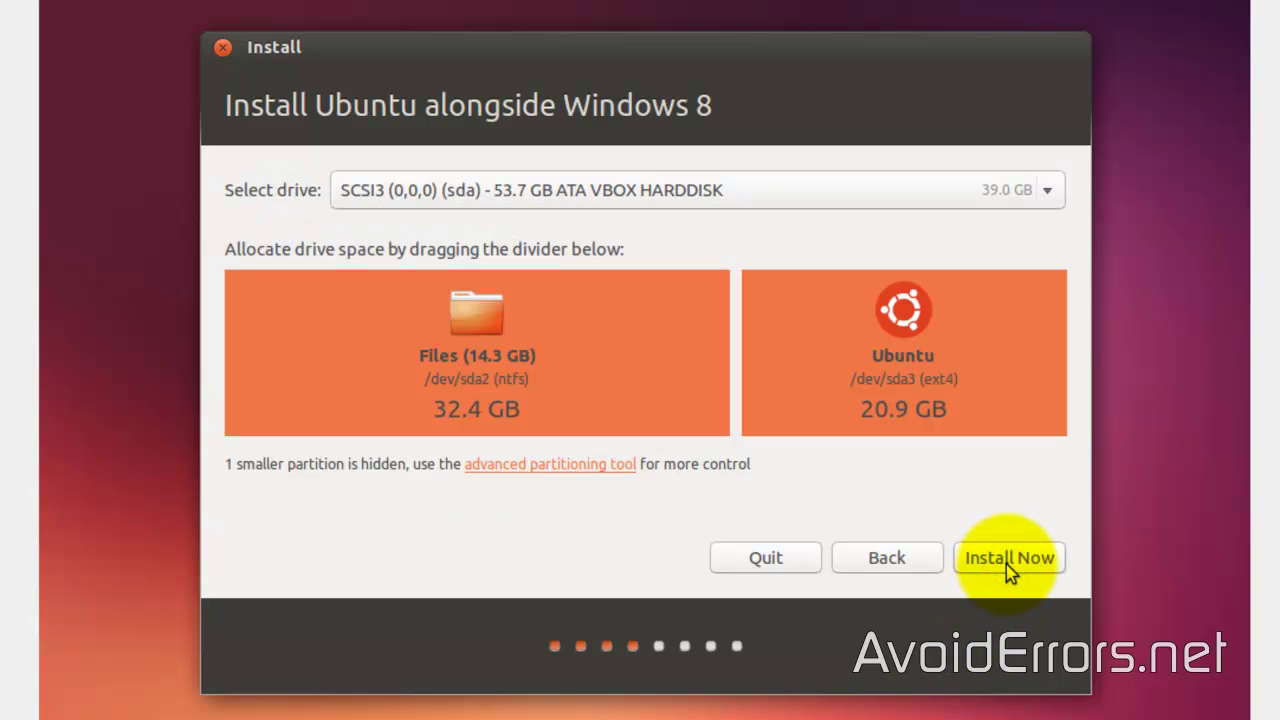
# Allocate 38.4 GB to Files and 15.0 GB to Ubuntu on the sda drive, and write the changes to disk.
pyautogui.click(1051, 194)
pyautogui.click(1052, 199)
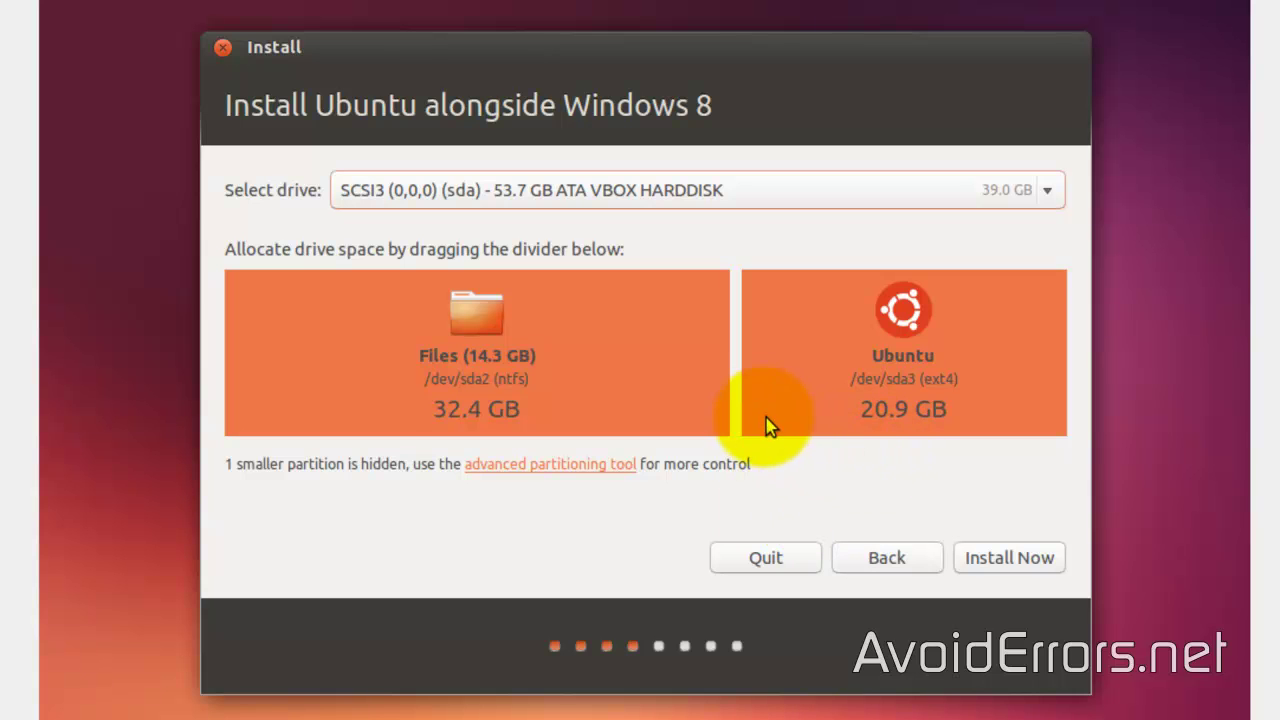
pyautogui.moveTo(736, 400); pyautogui.dragTo(829, 421)
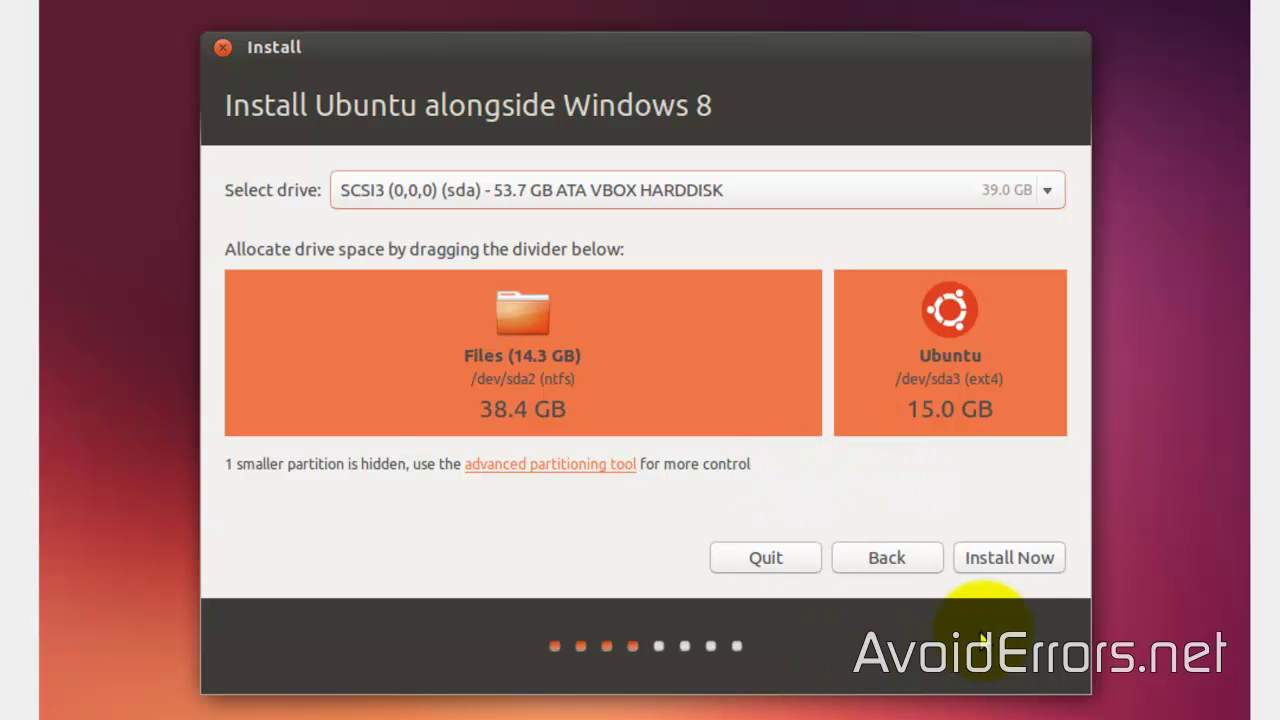
pyautogui.click(1012, 562)
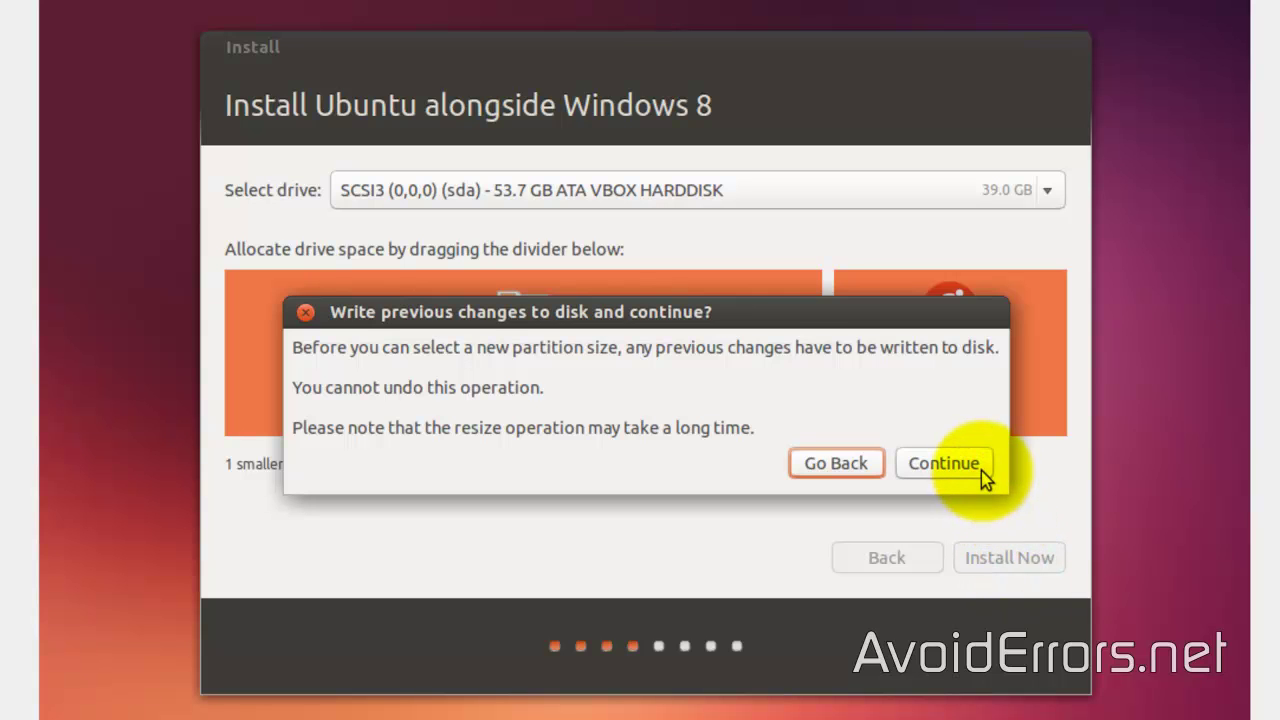
pyautogui.click(944, 464)
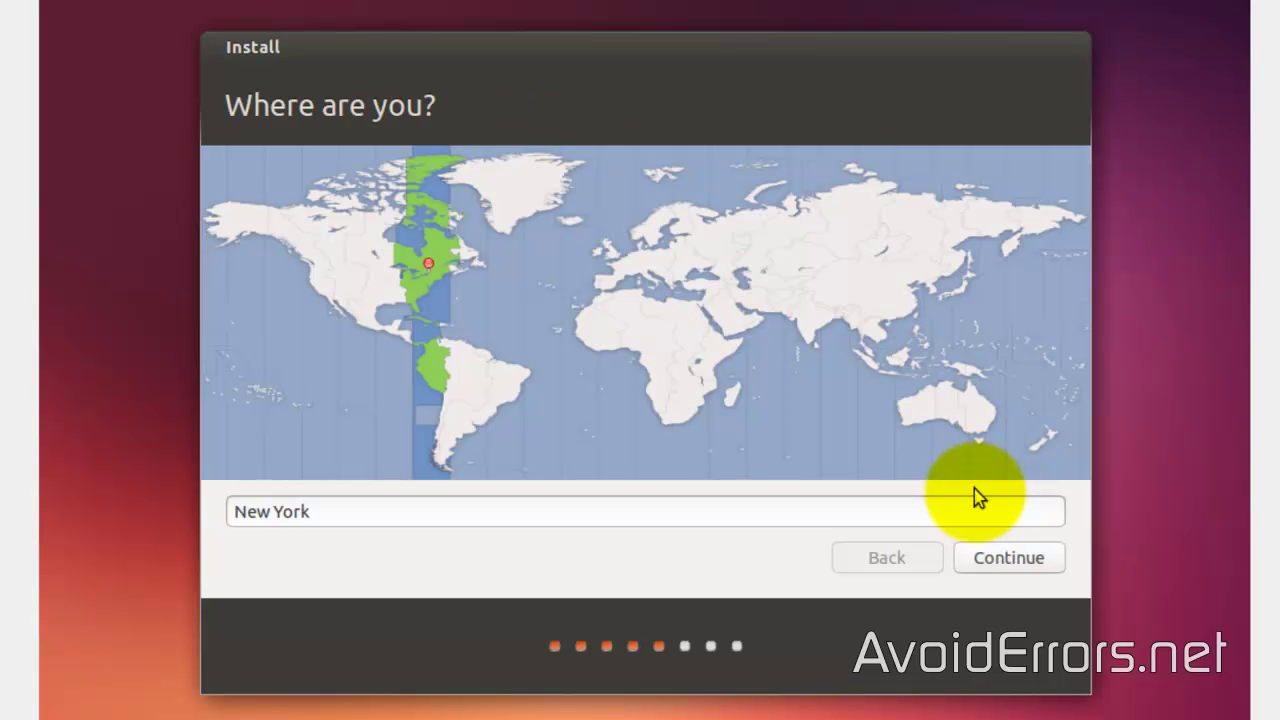
# Accept New York as the location and English (US) as the keyboard layout.
pyautogui.click(974, 561)
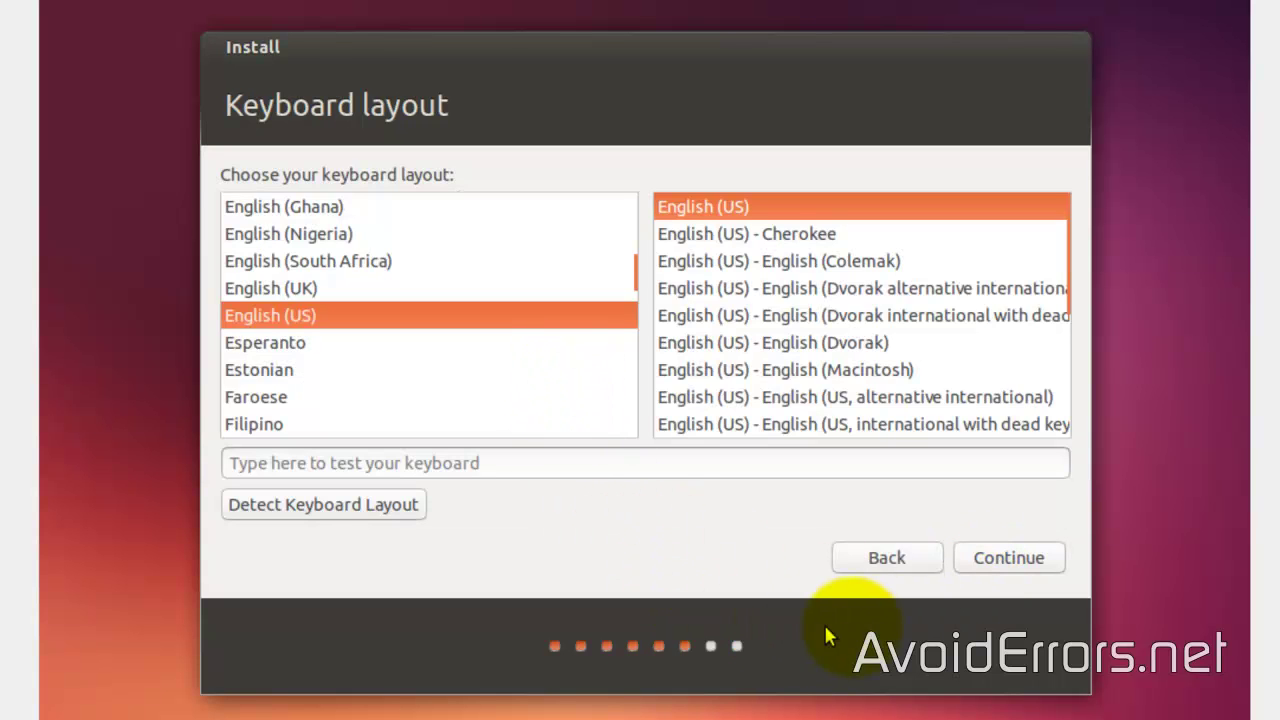
pyautogui.click(971, 571)
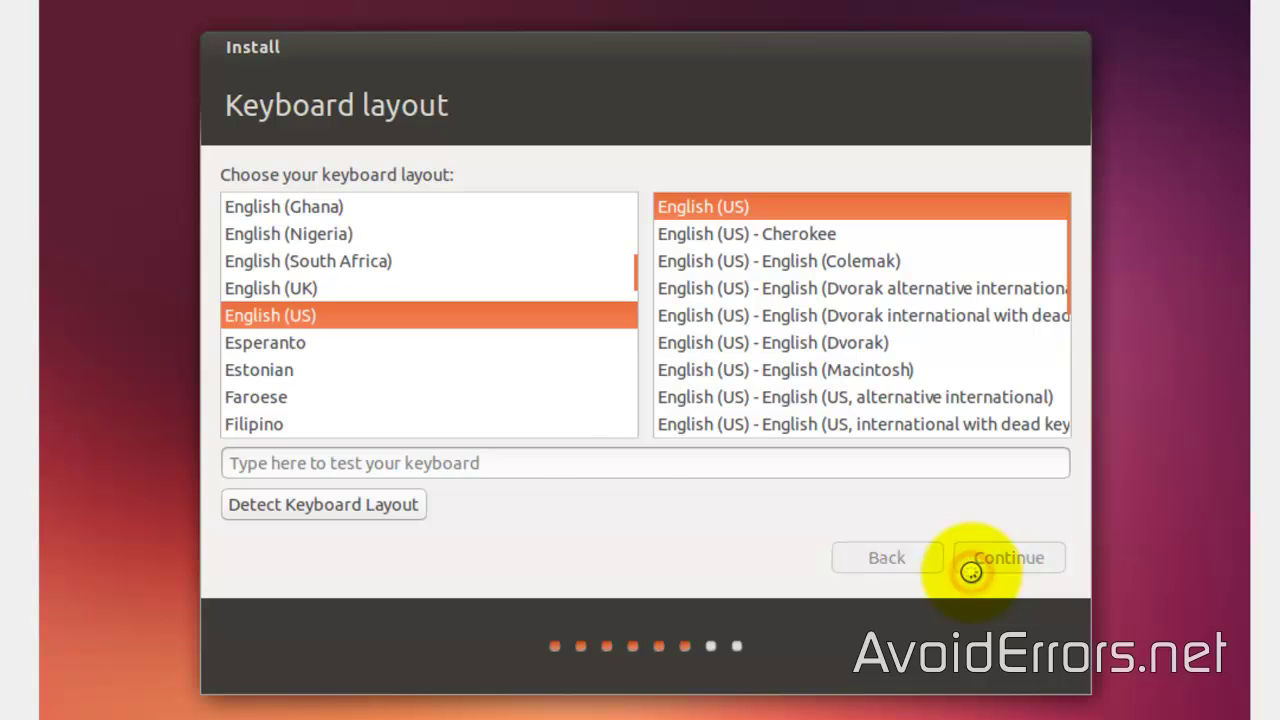
# Create the user account with the name AvoidErrors, enter and confirm its password, and have it log in automatically.
pyautogui.write('AvoidErrors')
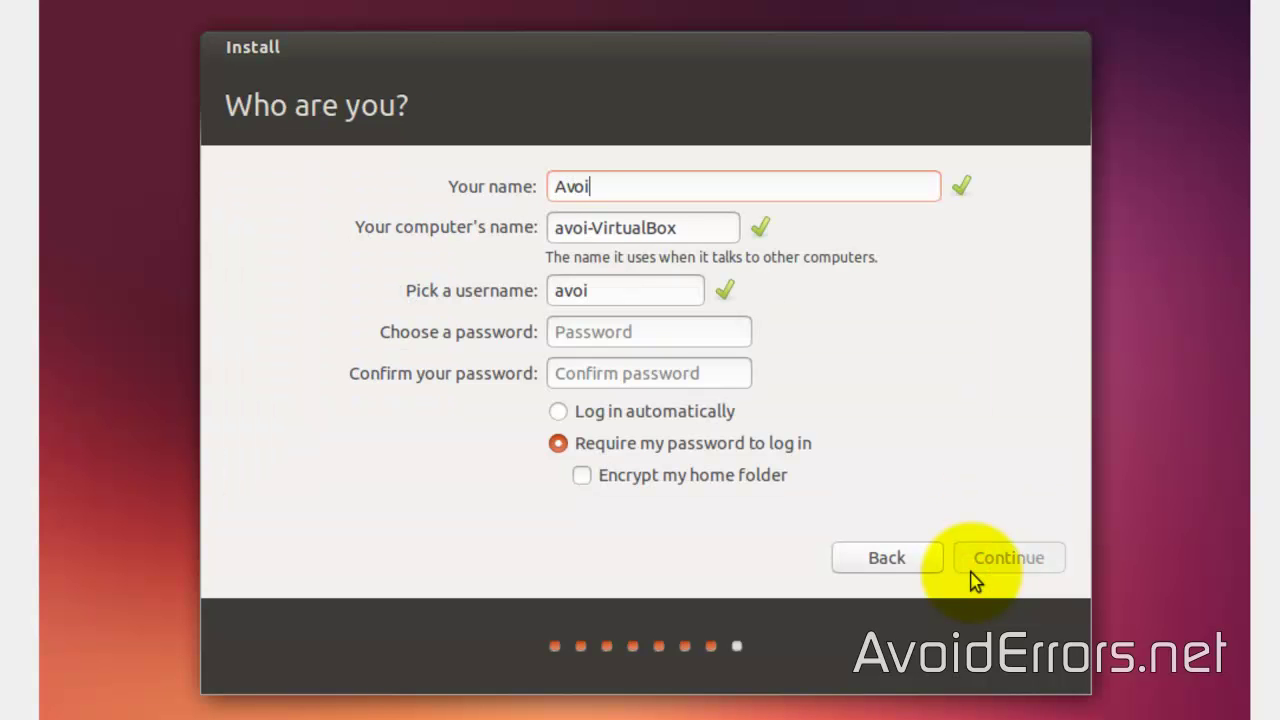
pyautogui.click(726, 331)
pyautogui.write('*******')
pyautogui.press('Tab')
pyautogui.write('*******')
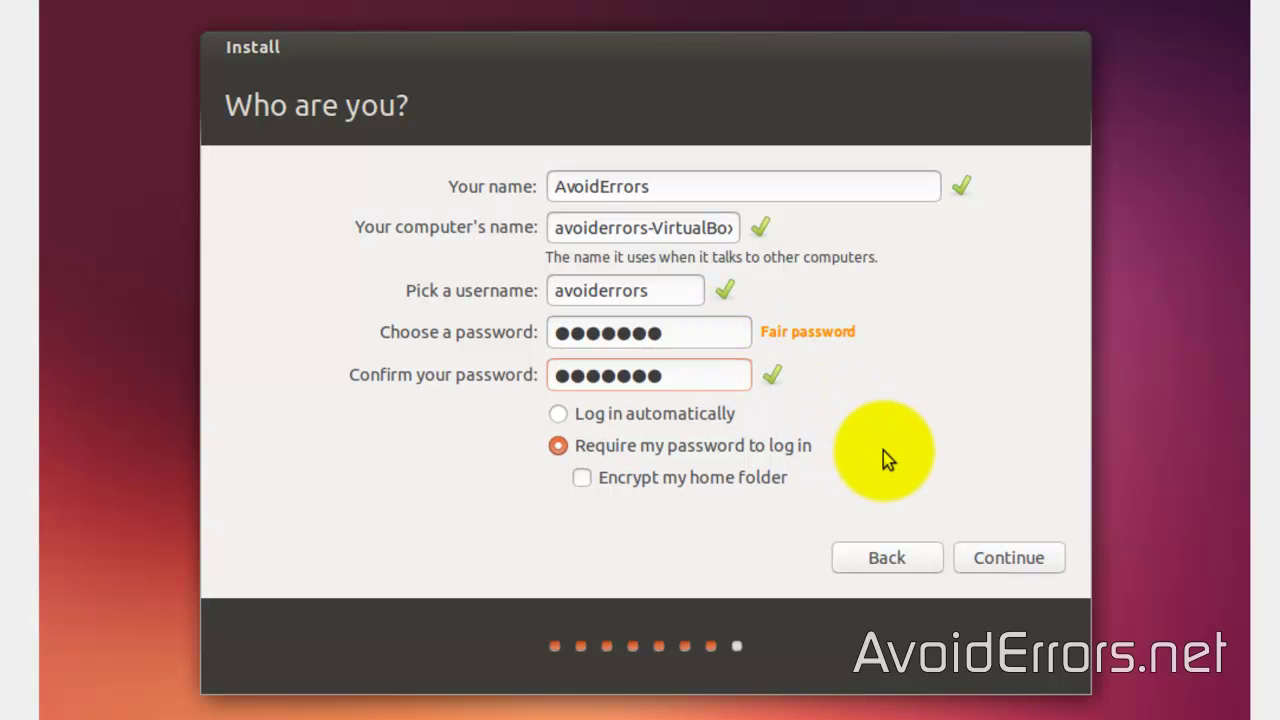
pyautogui.click(720, 420)
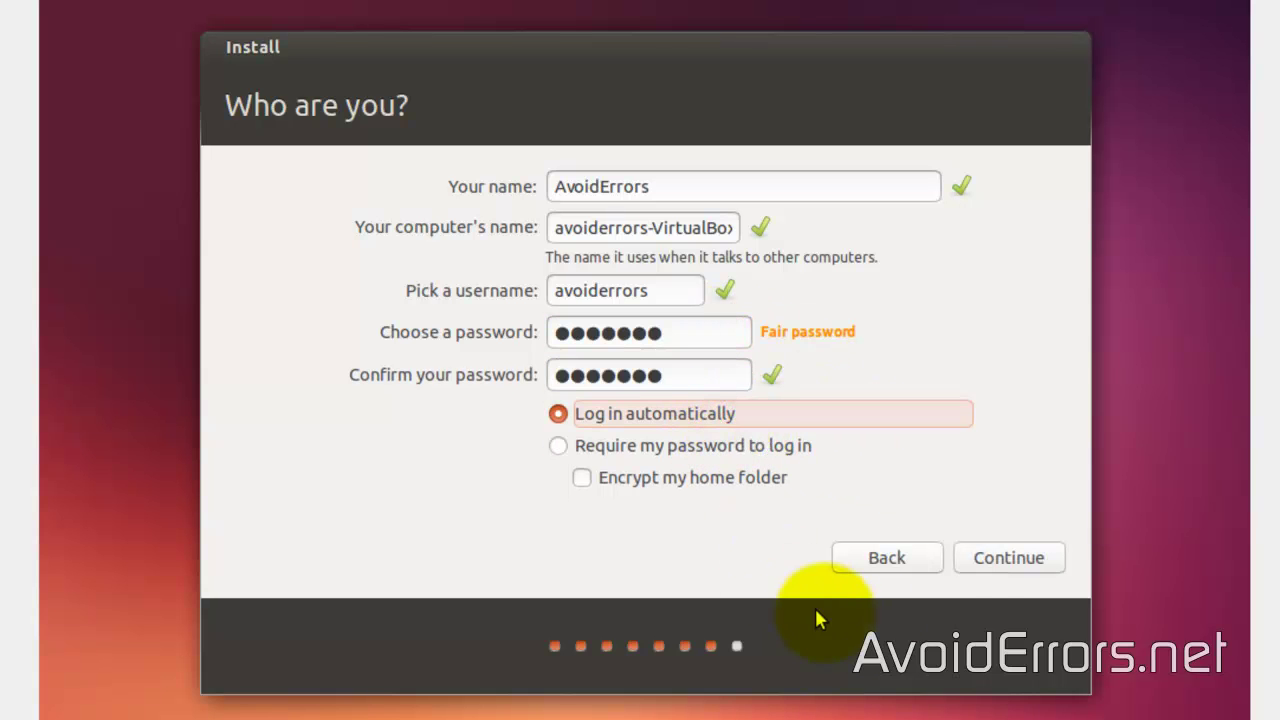
pyautogui.click(968, 568)
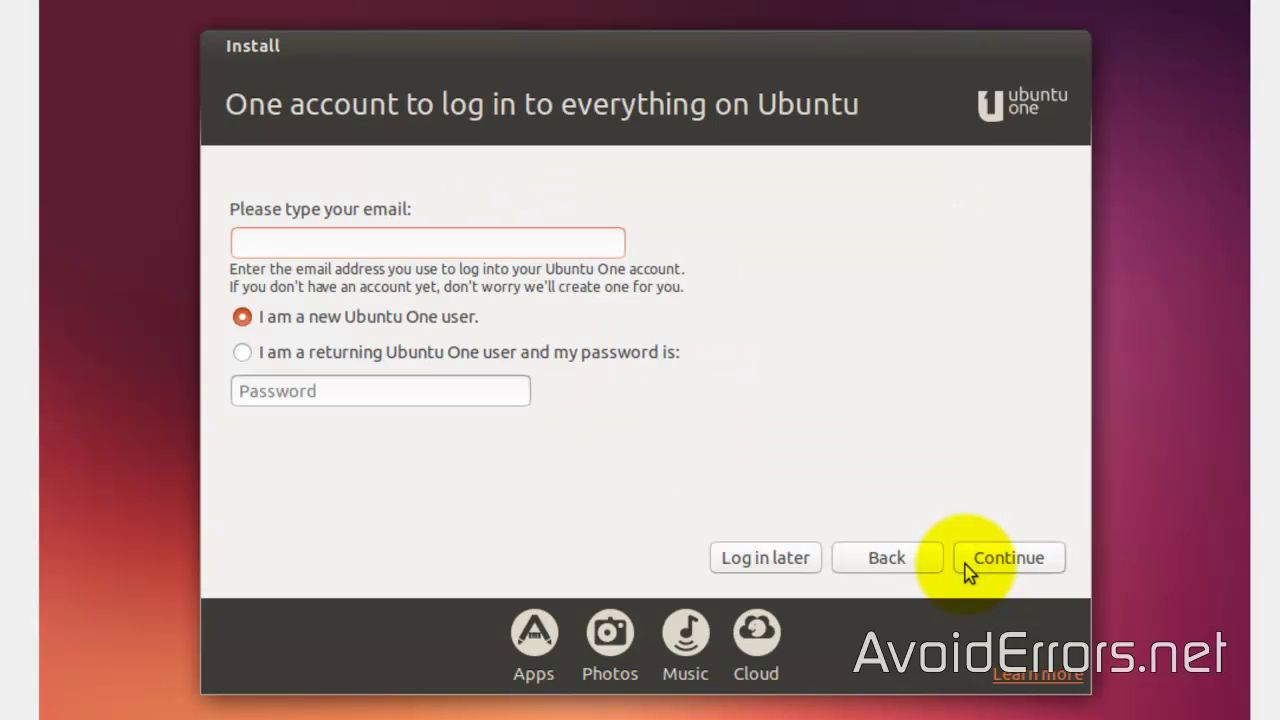
# Postpone the Ubuntu One login and restart the computer once the installation is complete.
pyautogui.click(807, 569)
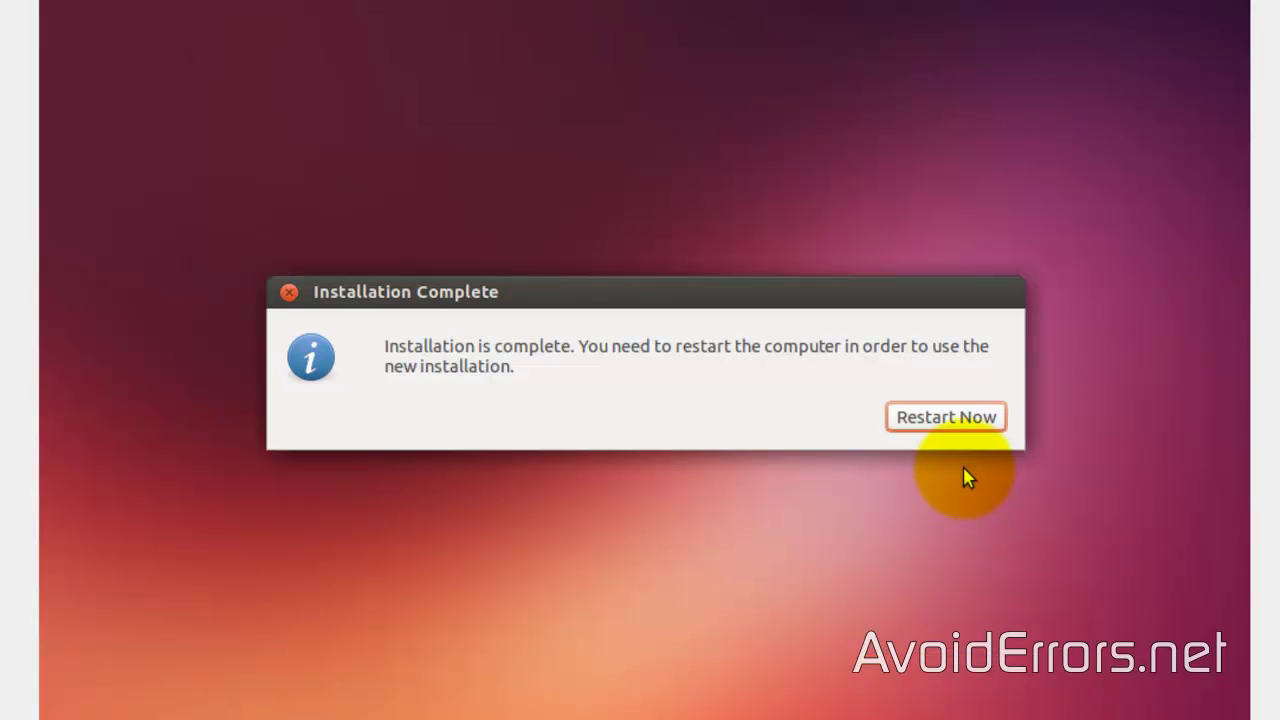
pyautogui.click(975, 423)
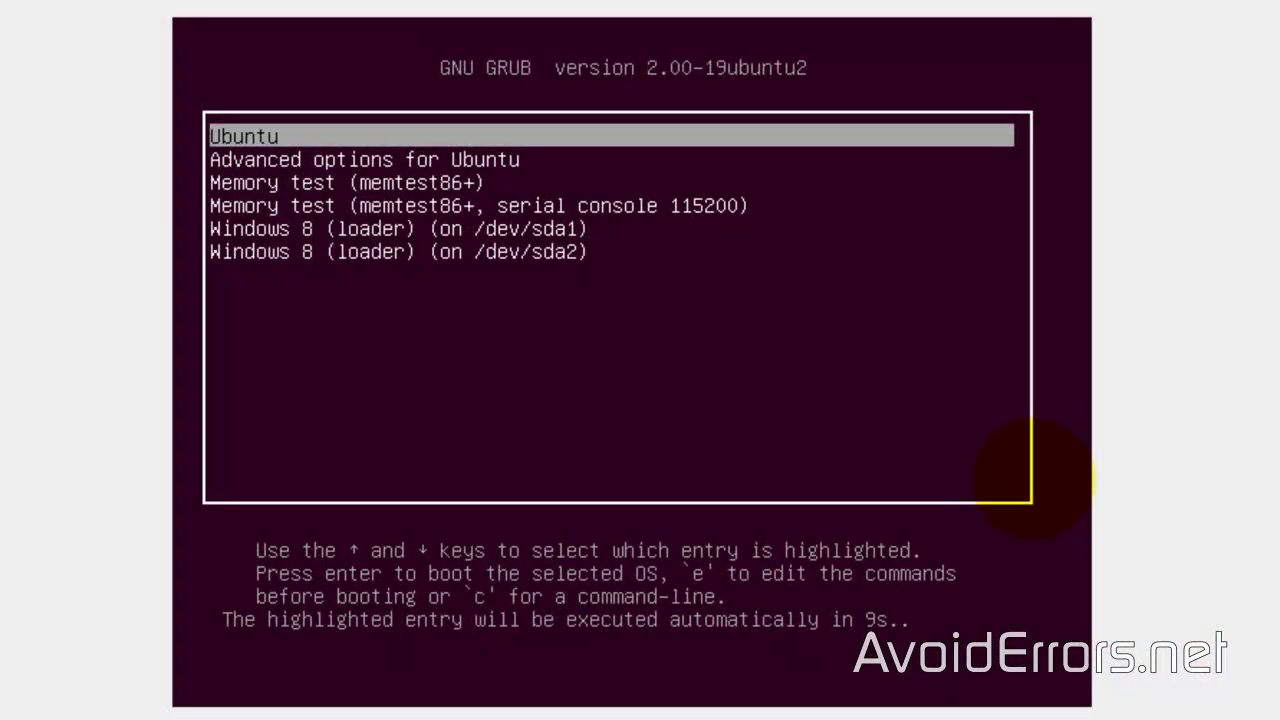
# Examine the GRUB boot menu entries from Ubuntu down to Windows 8 (loader) (on /dev/sda2) and back up.
pyautogui.press('Down')
pyautogui.press('Down')
pyautogui.press('Down')
pyautogui.press('Down')
pyautogui.press('Down')
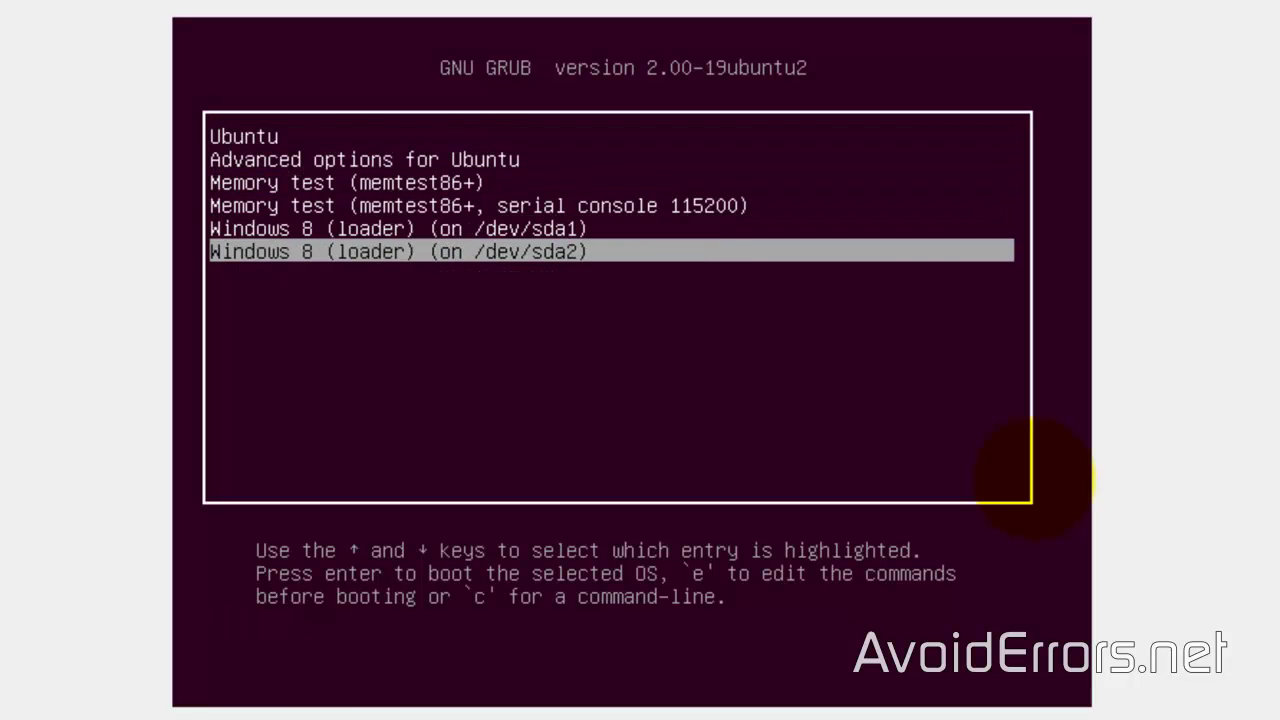
pyautogui.press('Up')
pyautogui.press('Up')
pyautogui.press('Up')
pyautogui.press('Up')
pyautogui.press('Up')
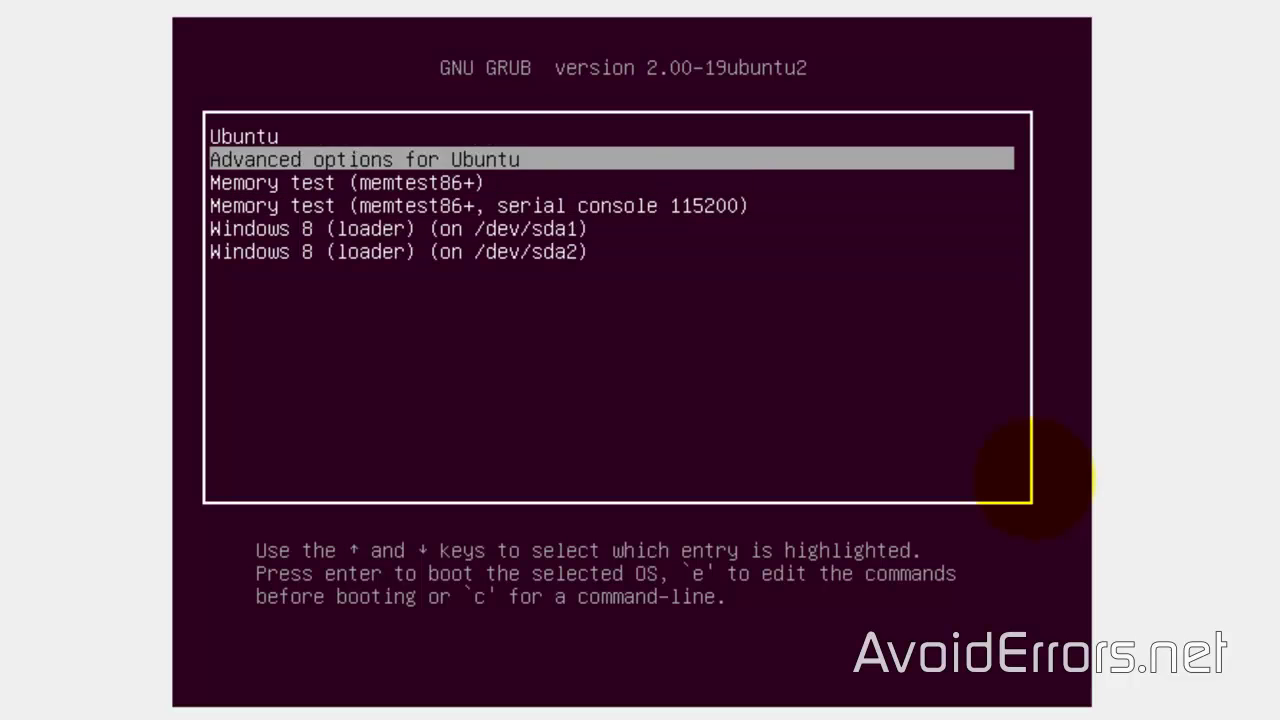